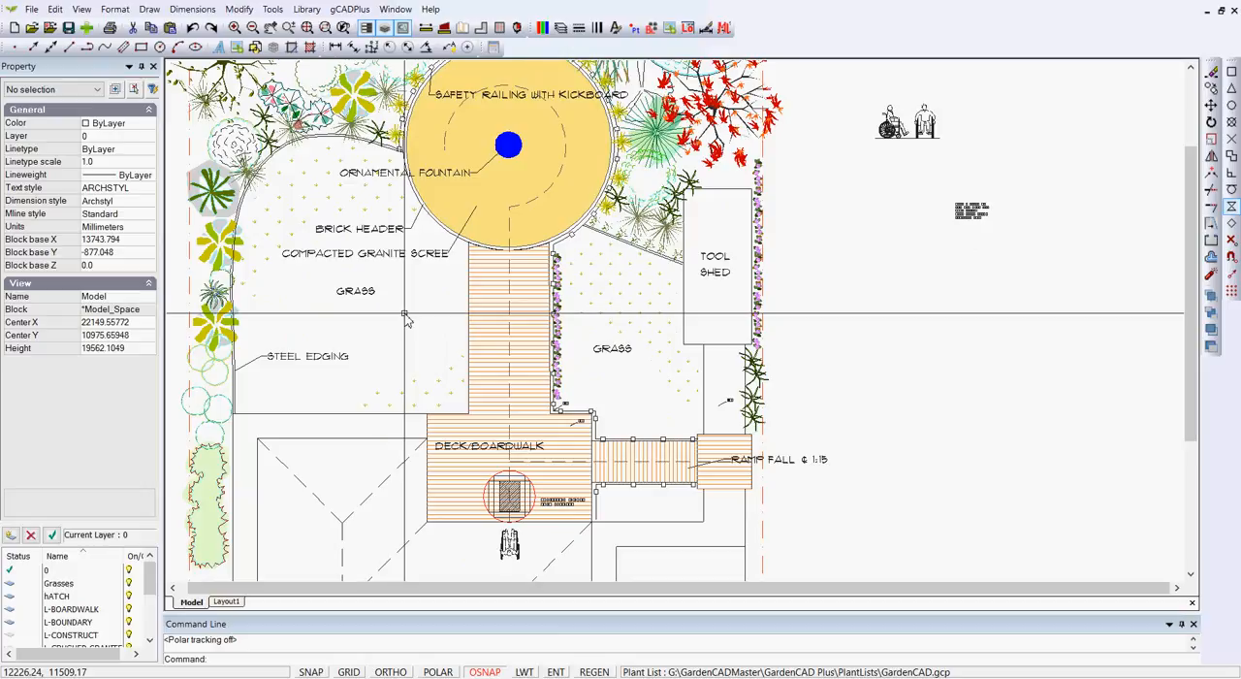
Measure distances on the garden plan with the Distance tool, picking points around the western site boundary
scroll(406, 320, down, 2)
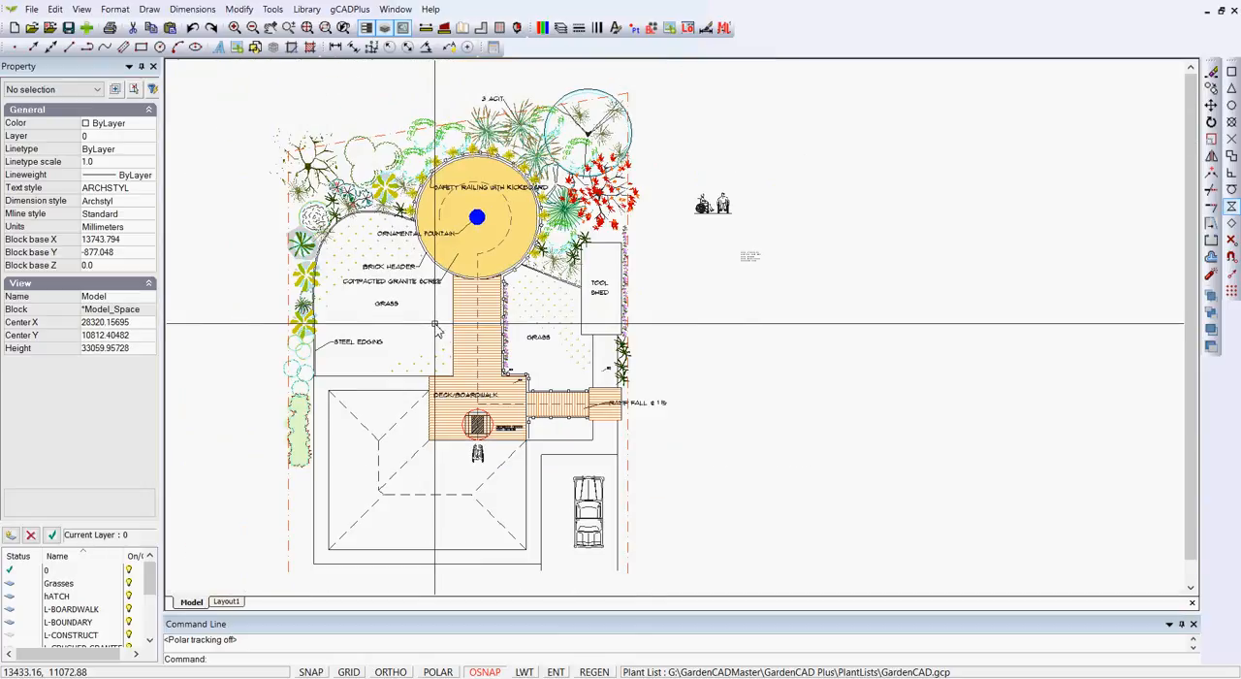
click(427, 29)
click(205, 449)
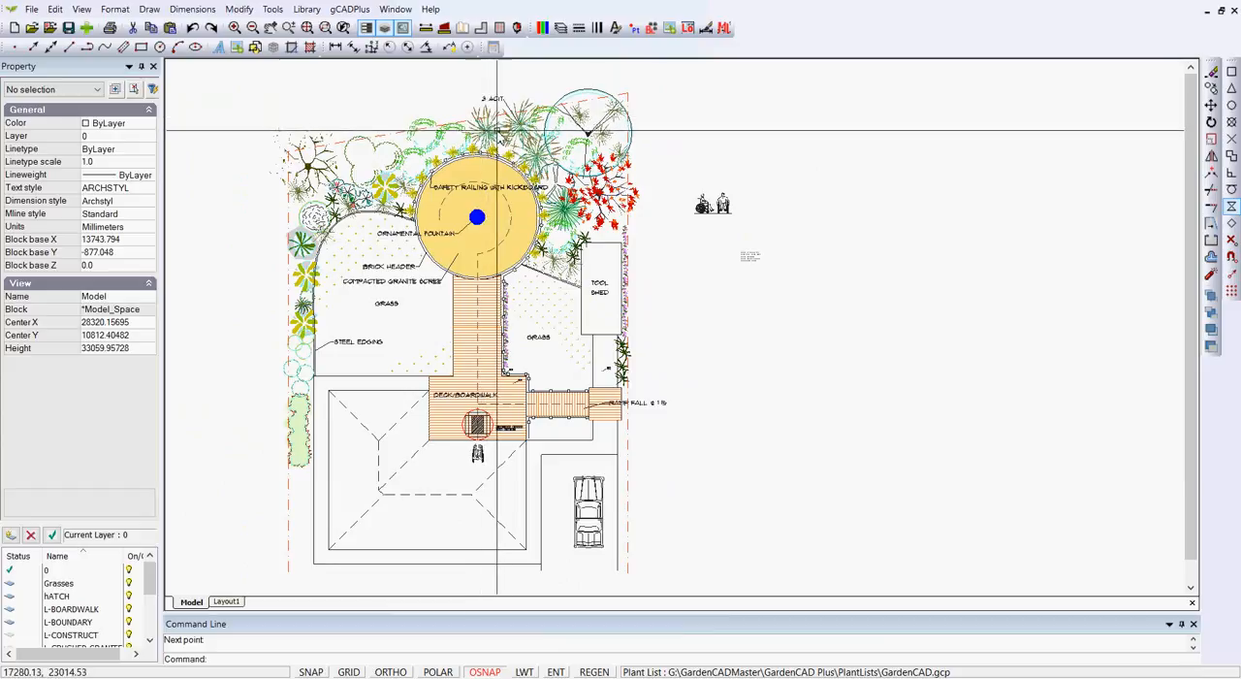
click(428, 29)
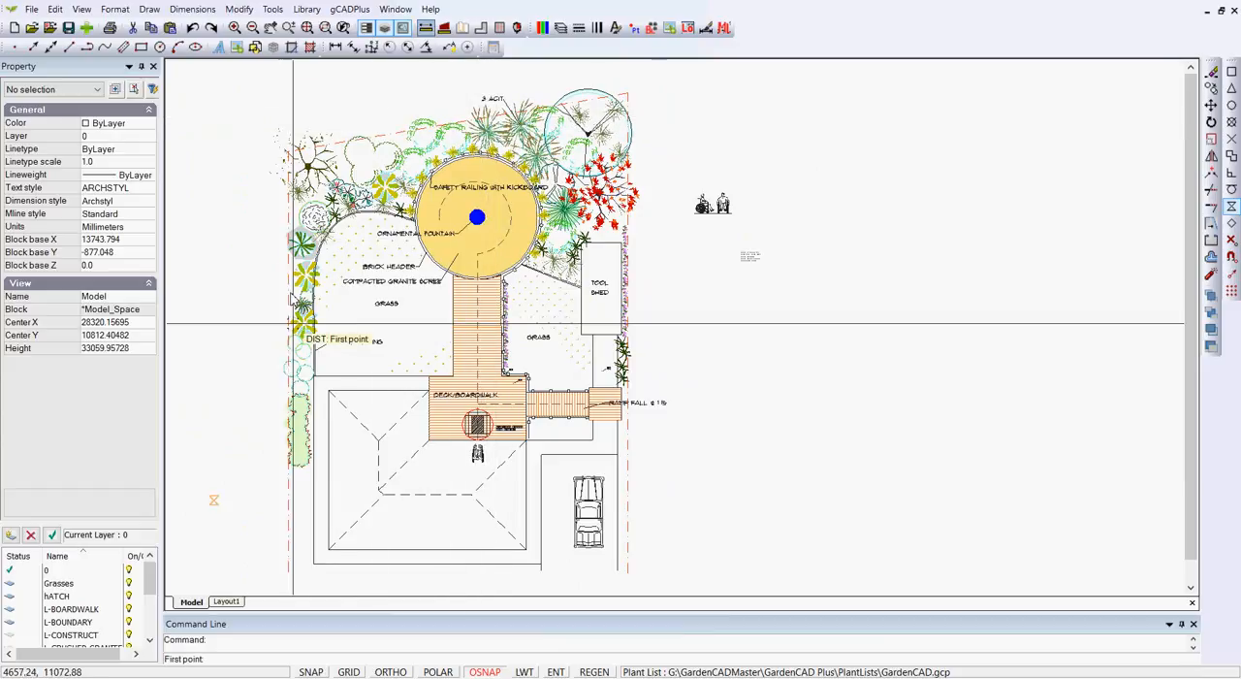
click(287, 511)
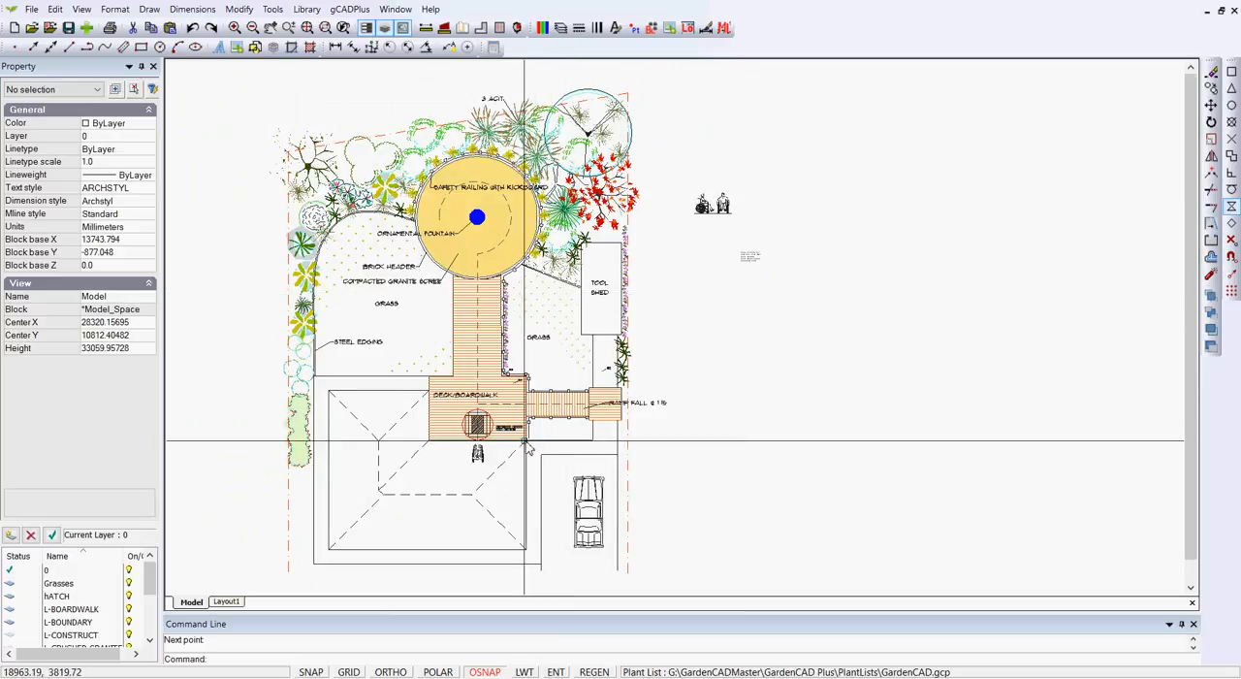
Examine the wheelchair turning-area block on the deck and its Turning block properties
scroll(529, 443, up, 1)
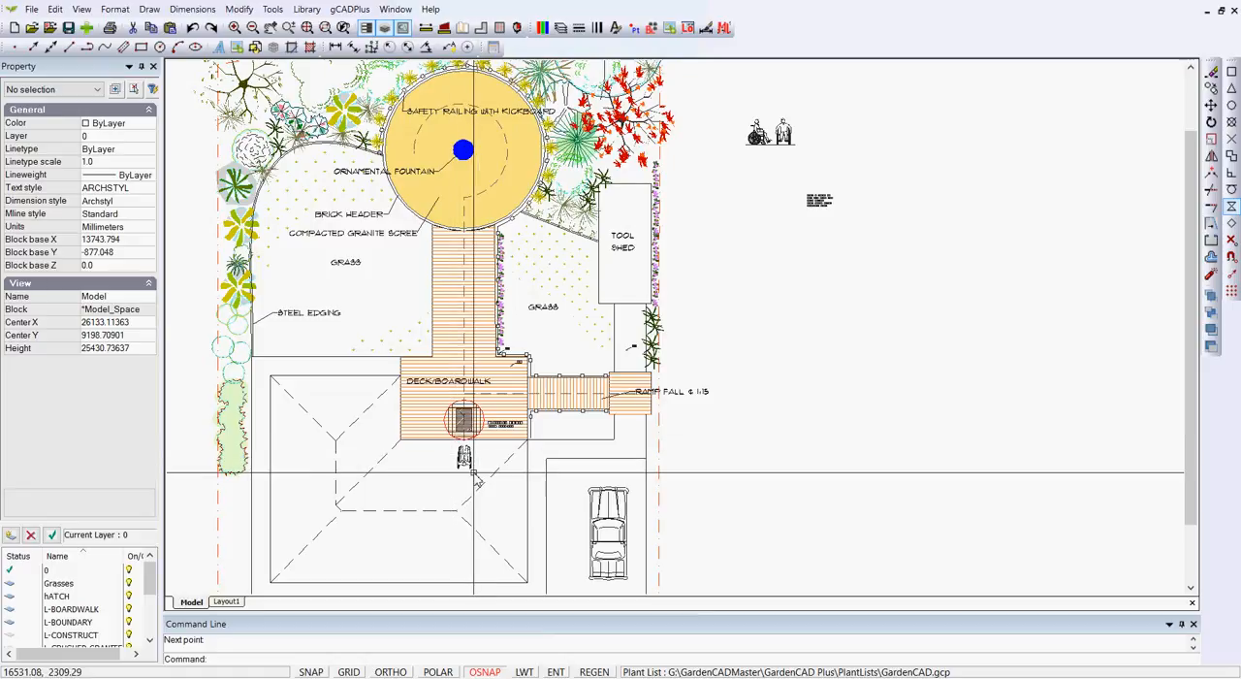
scroll(472, 470, up, 2)
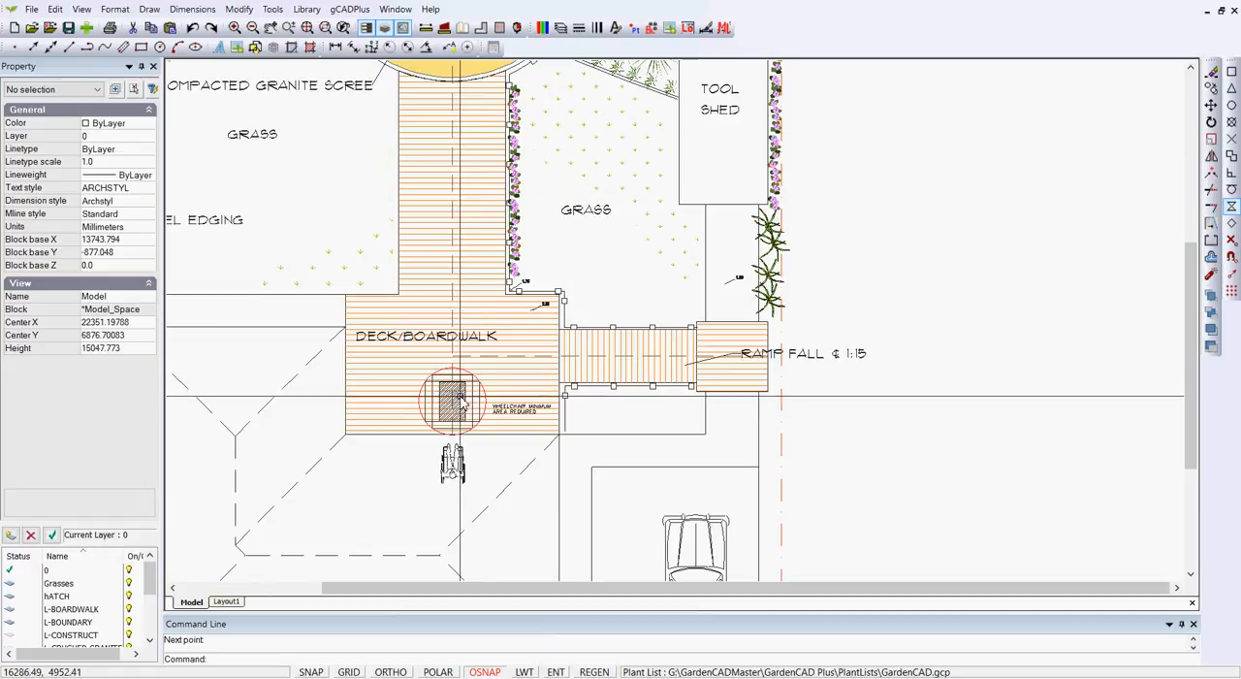
scroll(464, 407, up, 3)
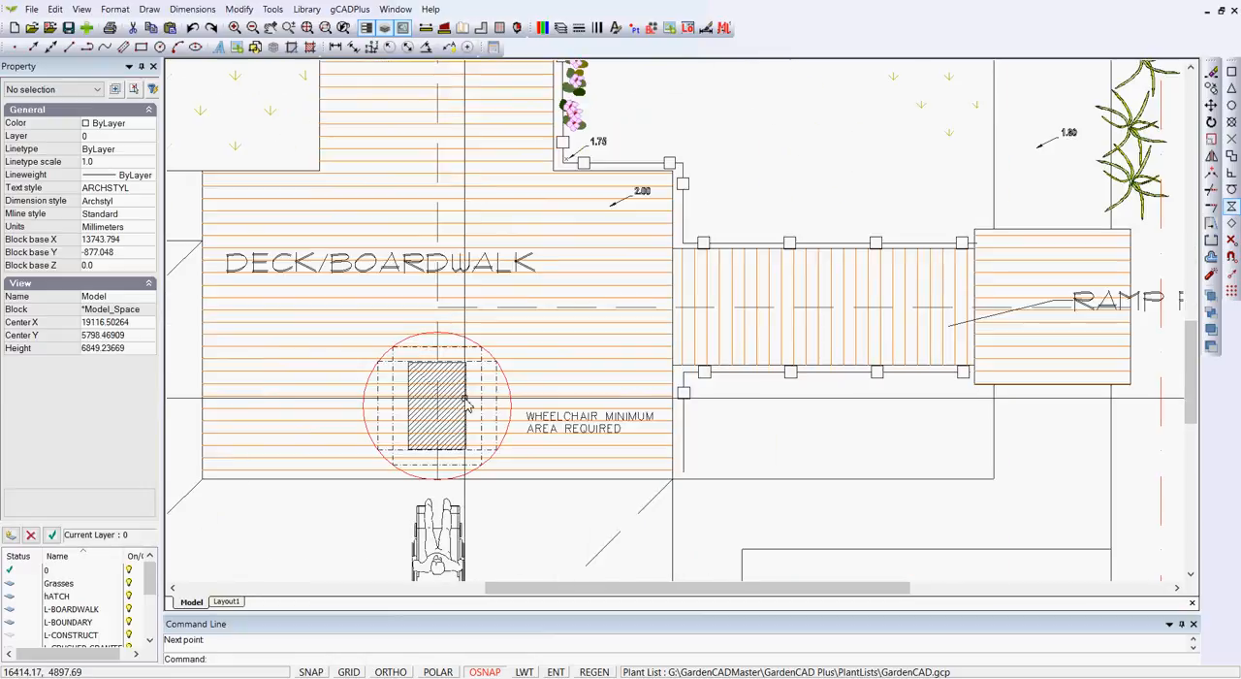
click(491, 374)
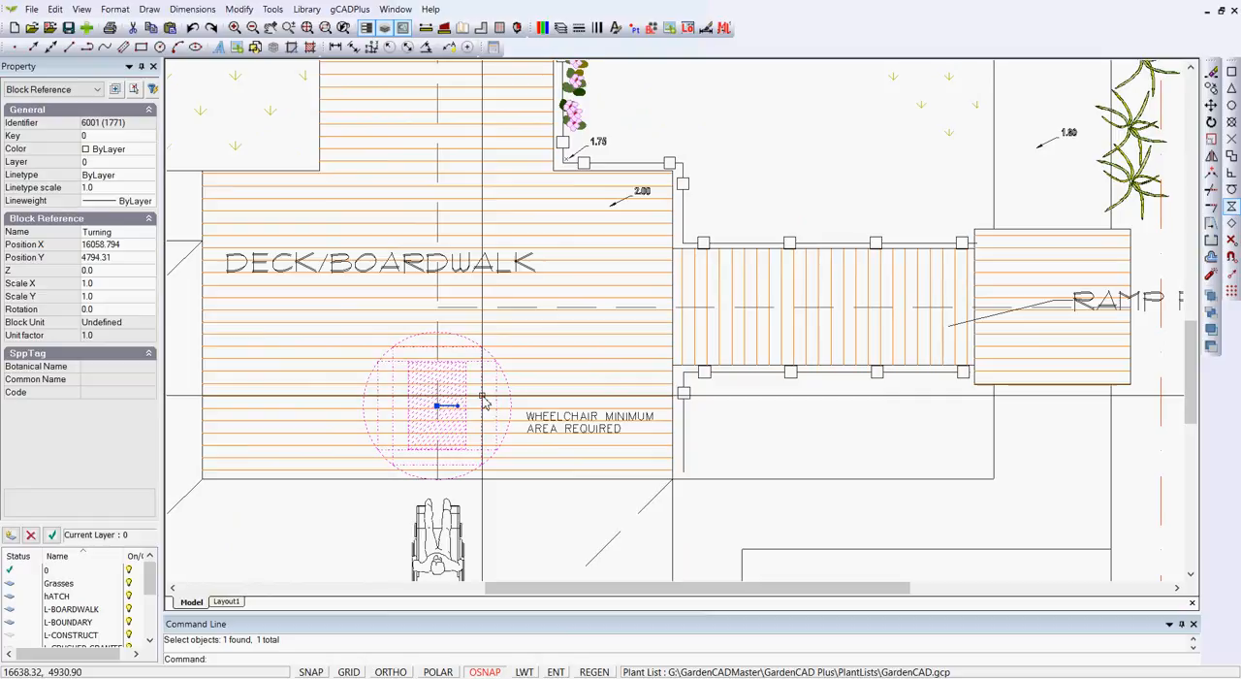
scroll(484, 401, down, 3)
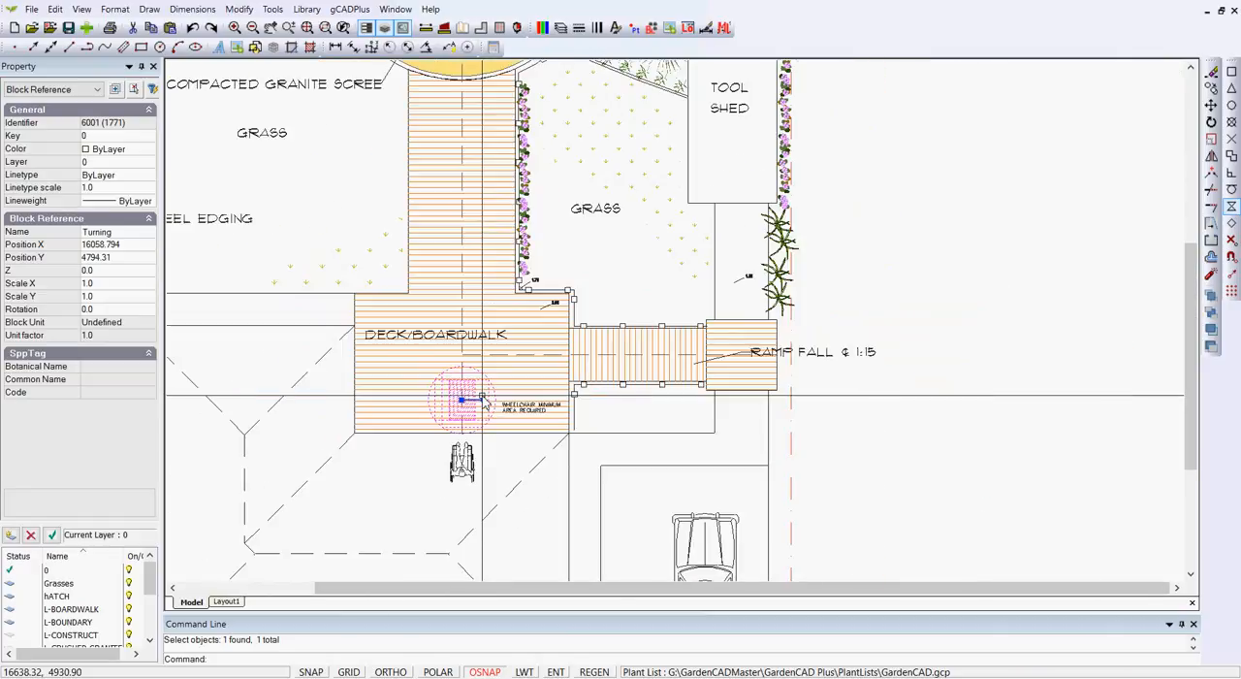
key(Escape)
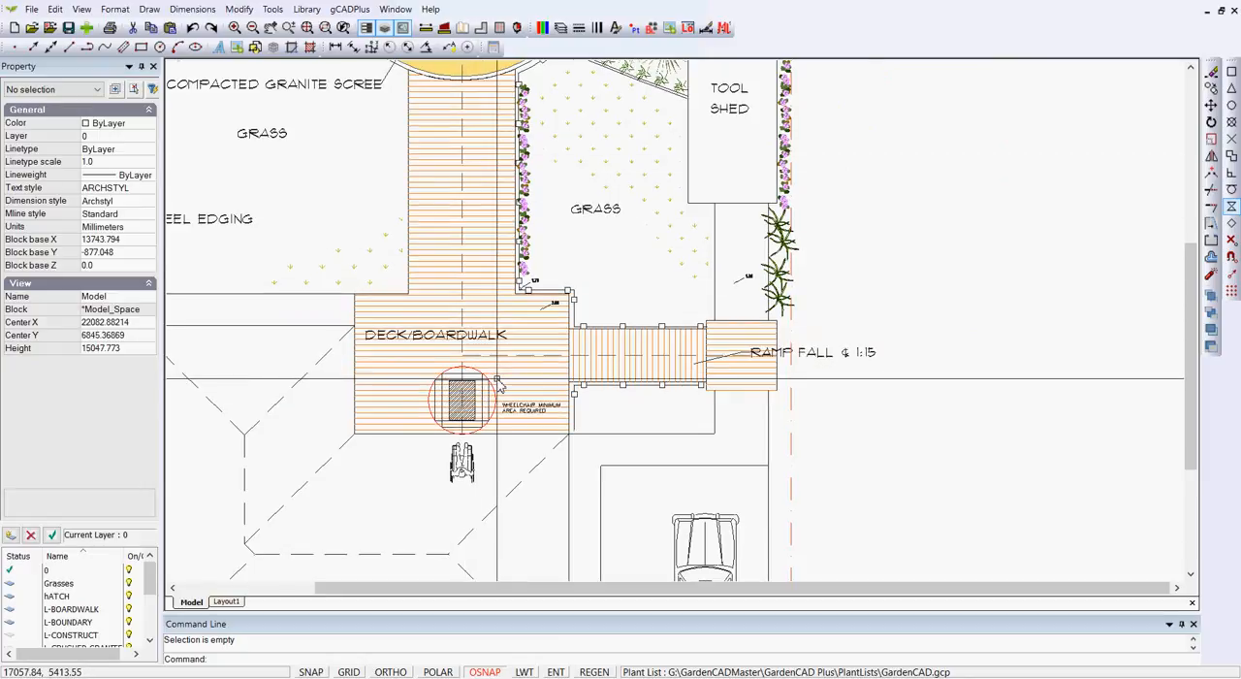
Review the object snap modes and test the Turning block's clearance from the deck to the granite circle without placing it
scroll(526, 378, down, 1)
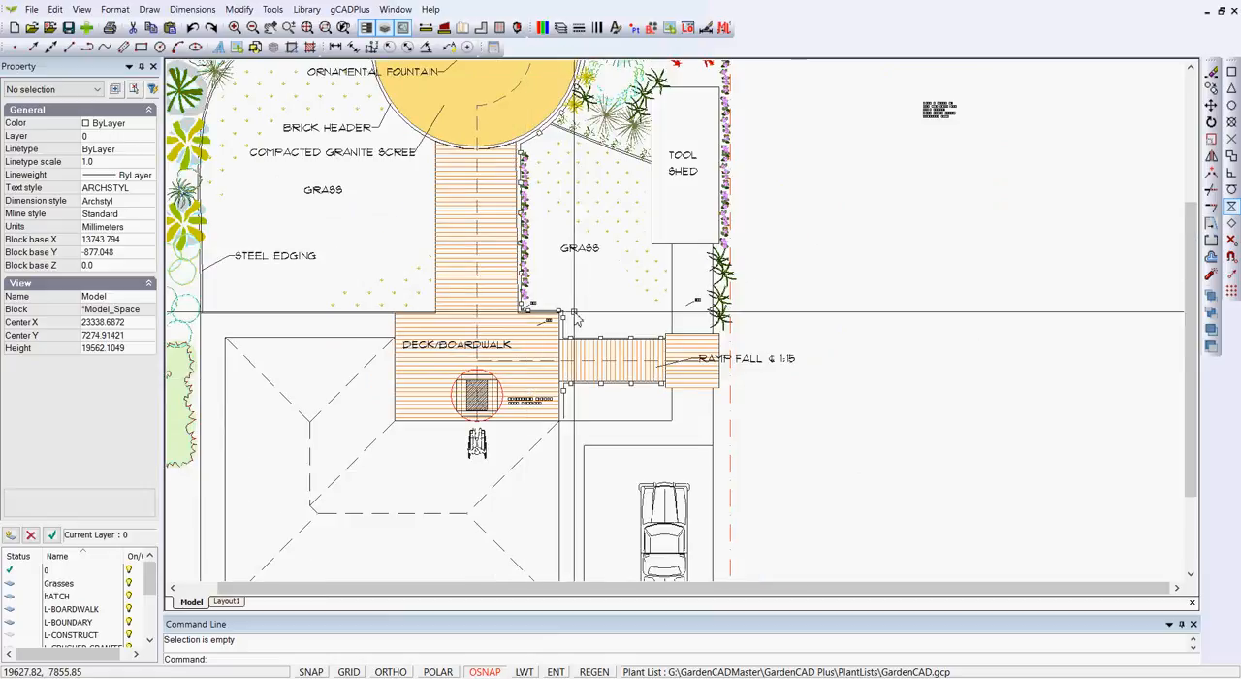
middle_drag(574, 337, 576, 456)
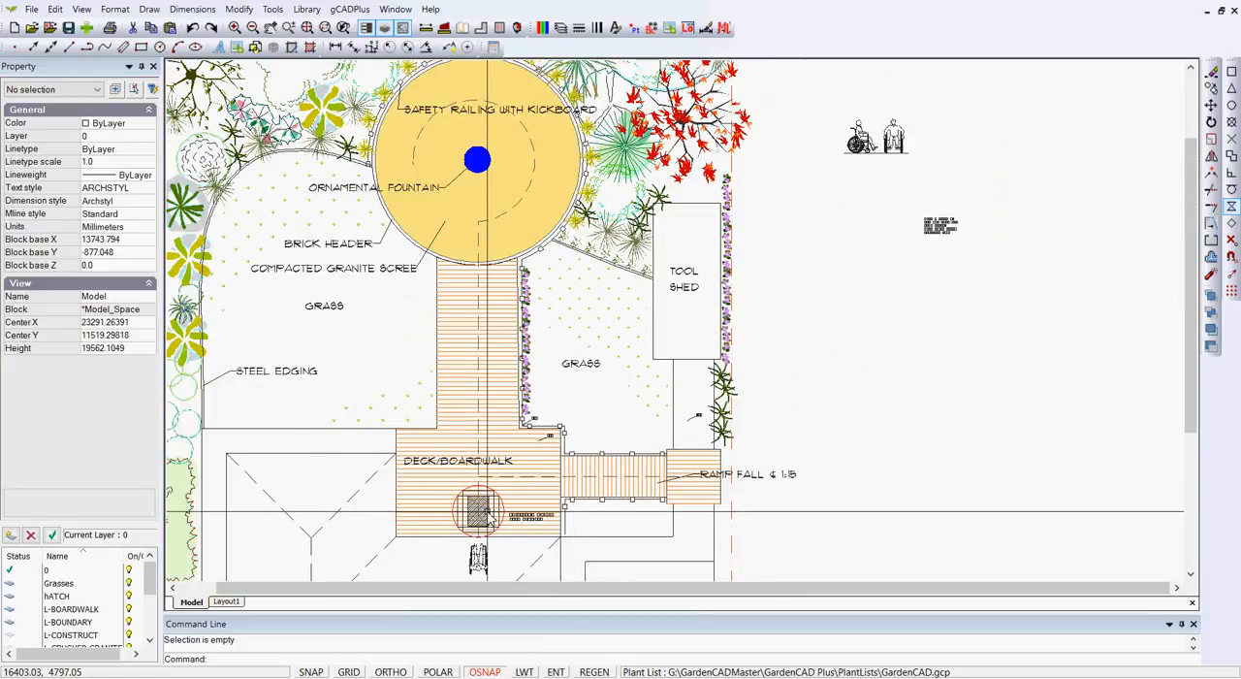
click(485, 516)
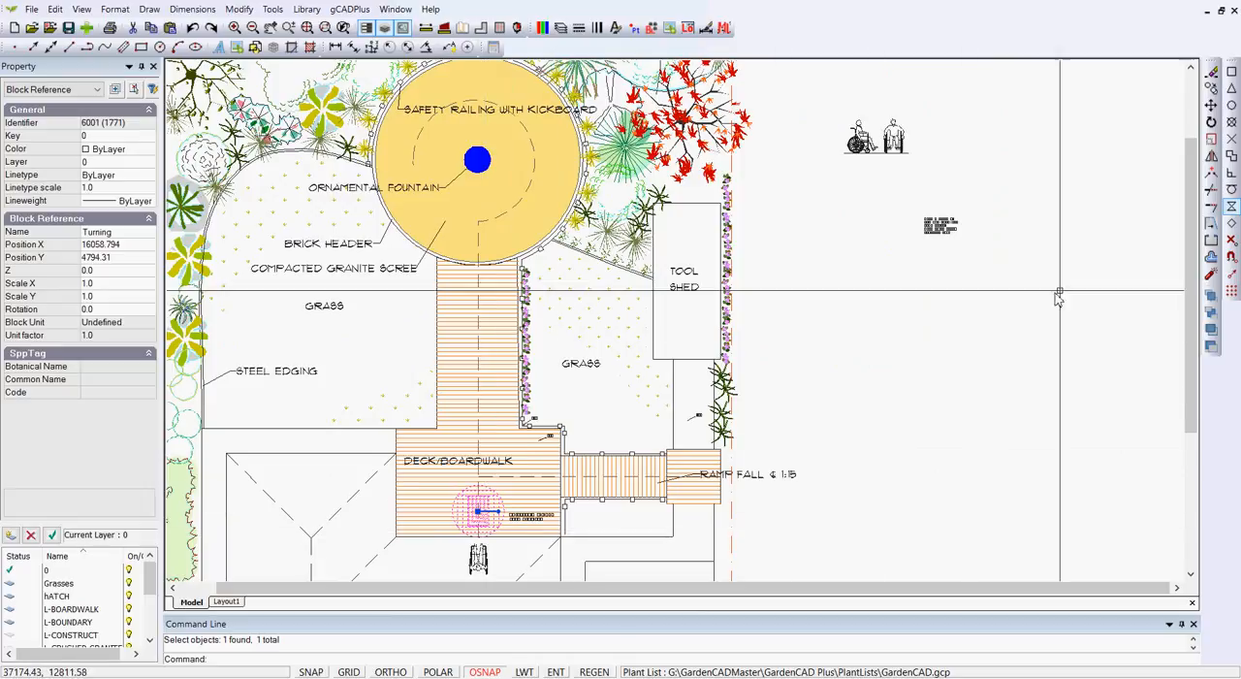
click(1232, 257)
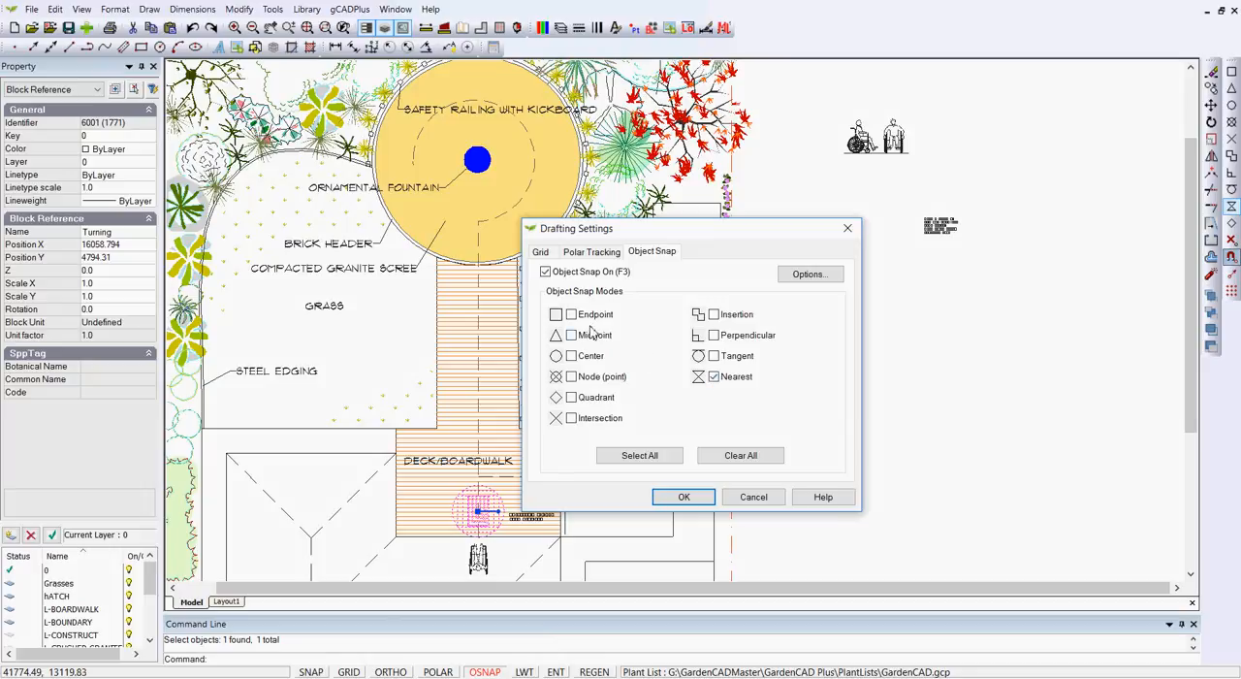
click(684, 496)
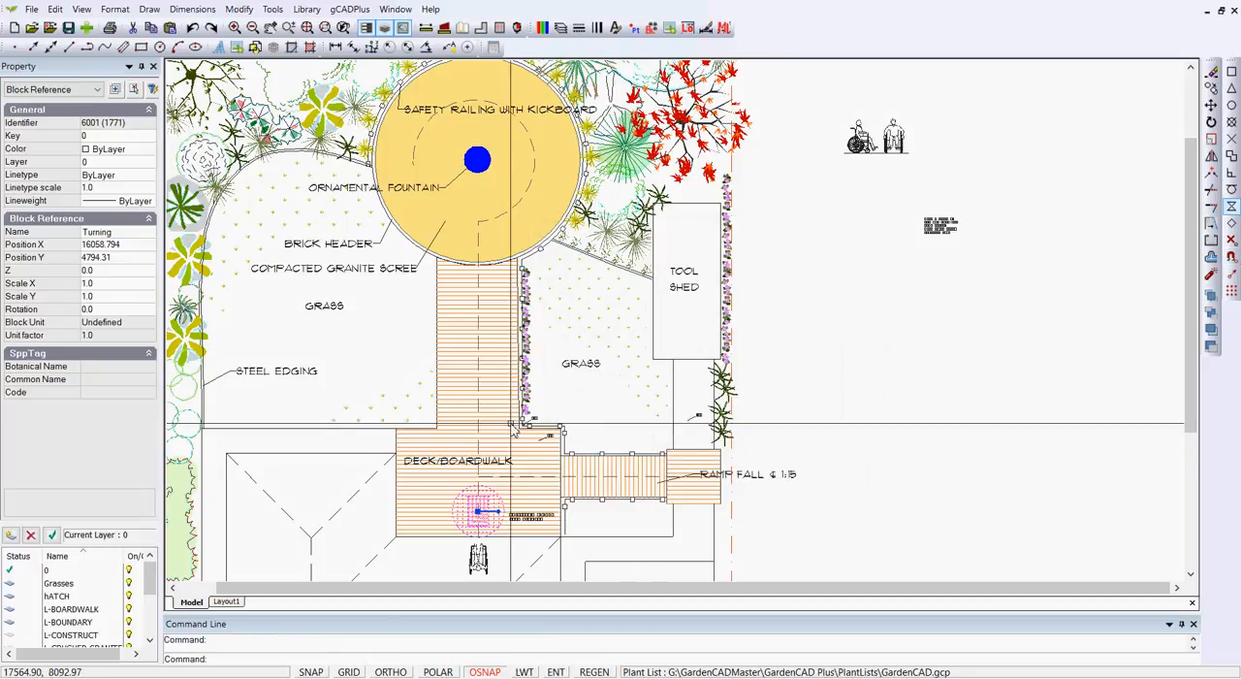
click(478, 512)
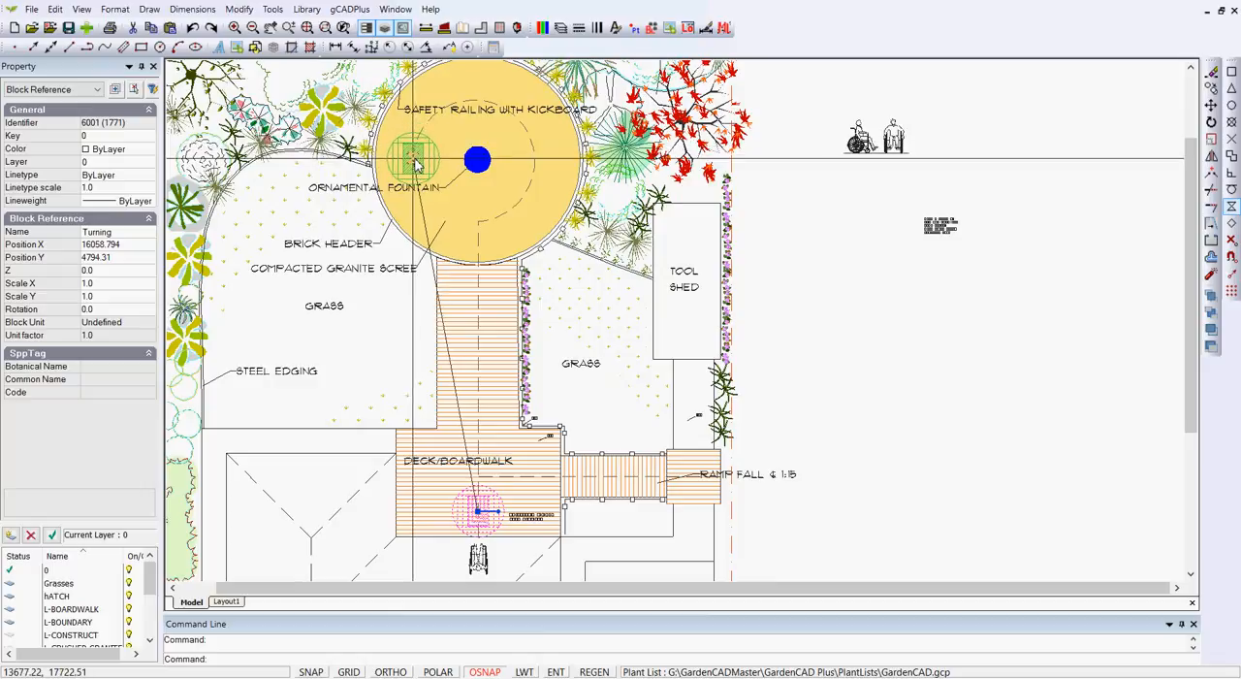
key(Escape)
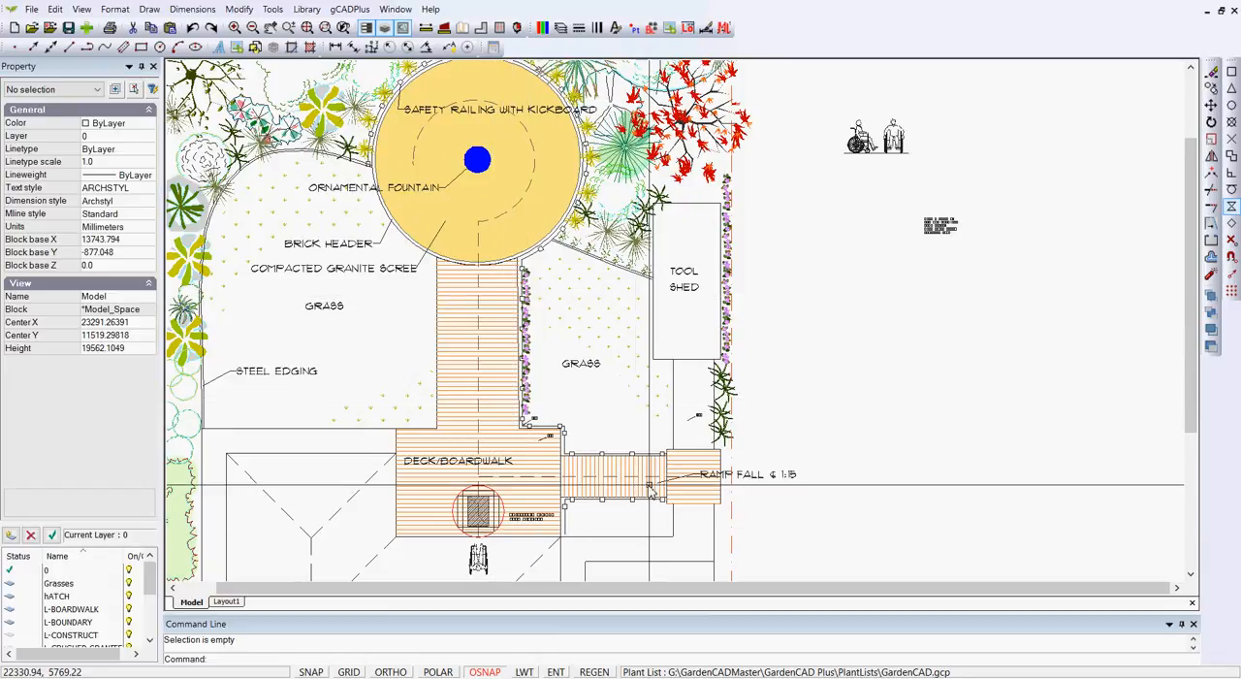
Move the wheelchair Turning block onto the ramp centreline at the deck's ramp entrance, at about X 18081, Y 6067
scroll(649, 487, up, 1)
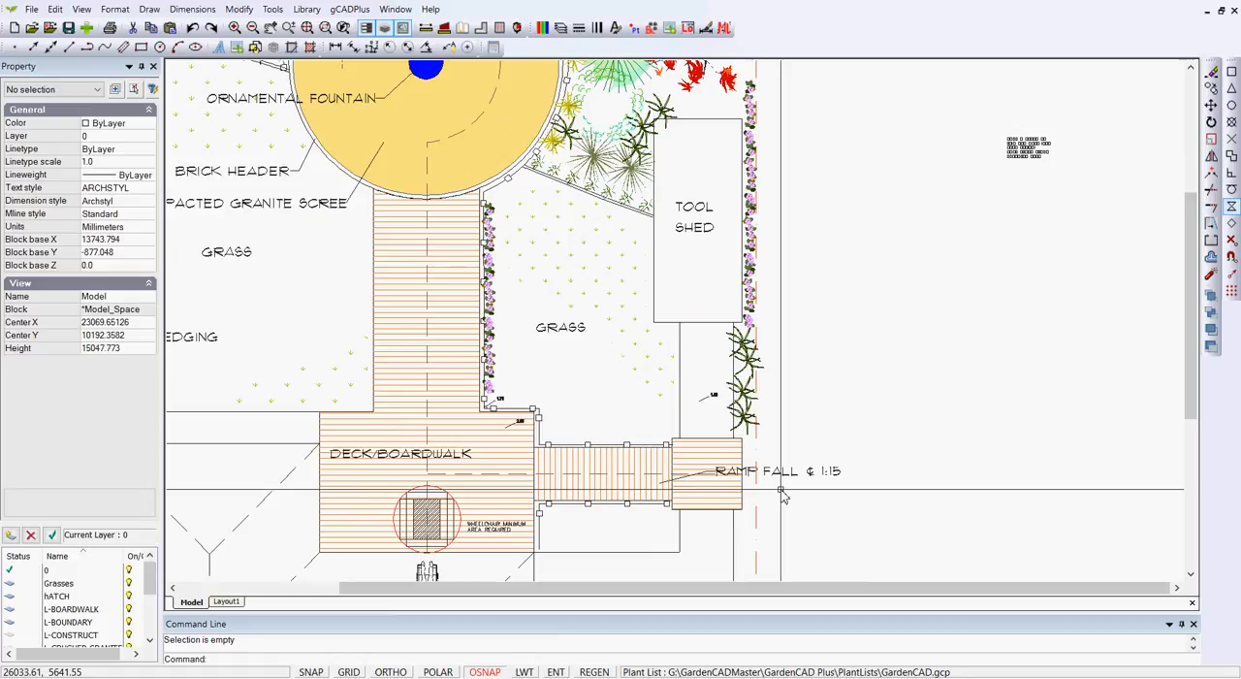
click(433, 526)
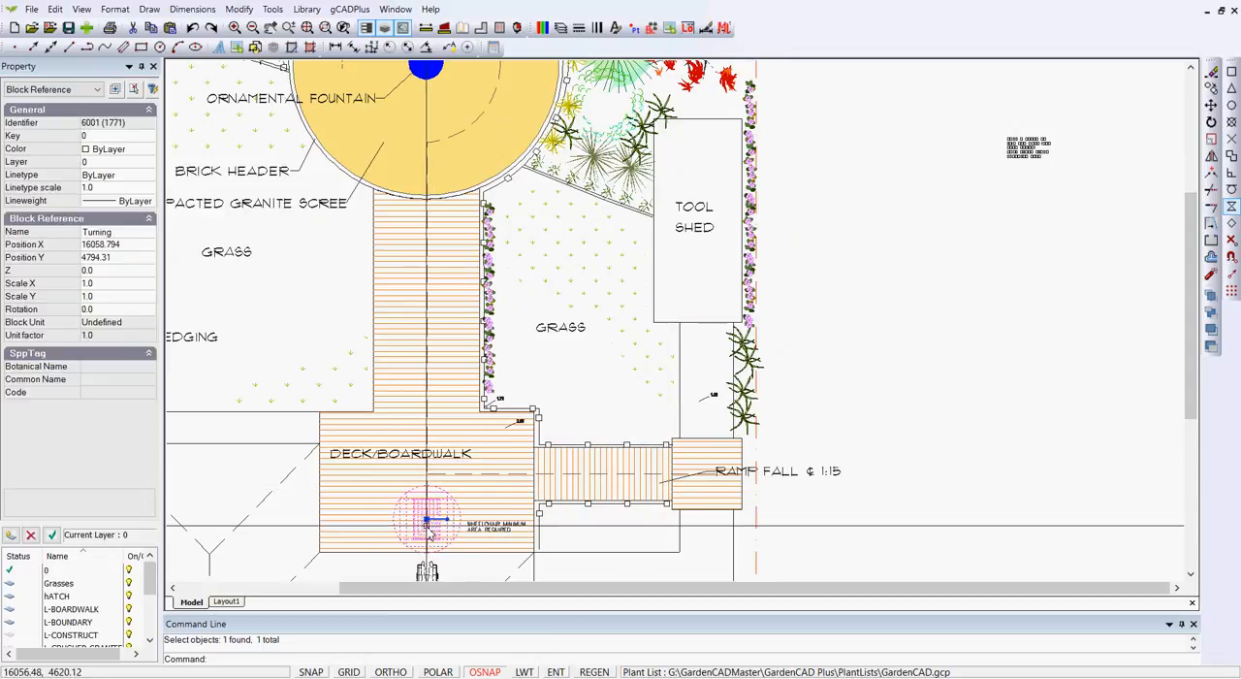
click(428, 520)
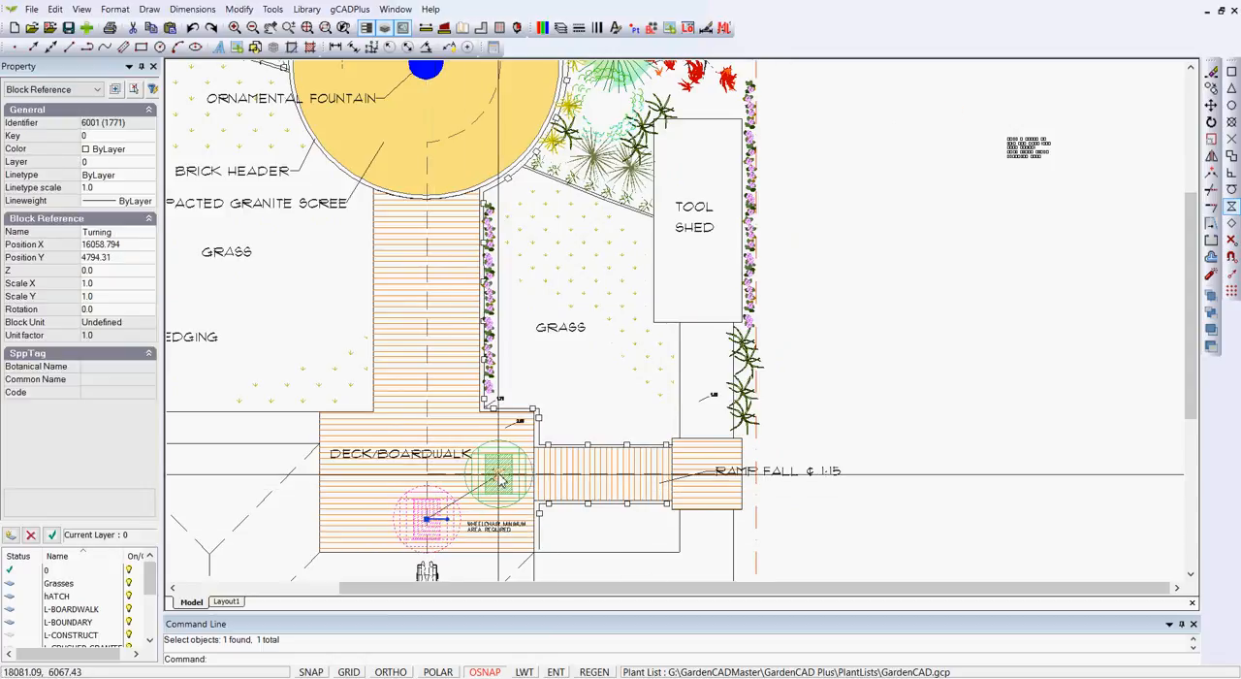
click(500, 478)
scroll(565, 484, up, 2)
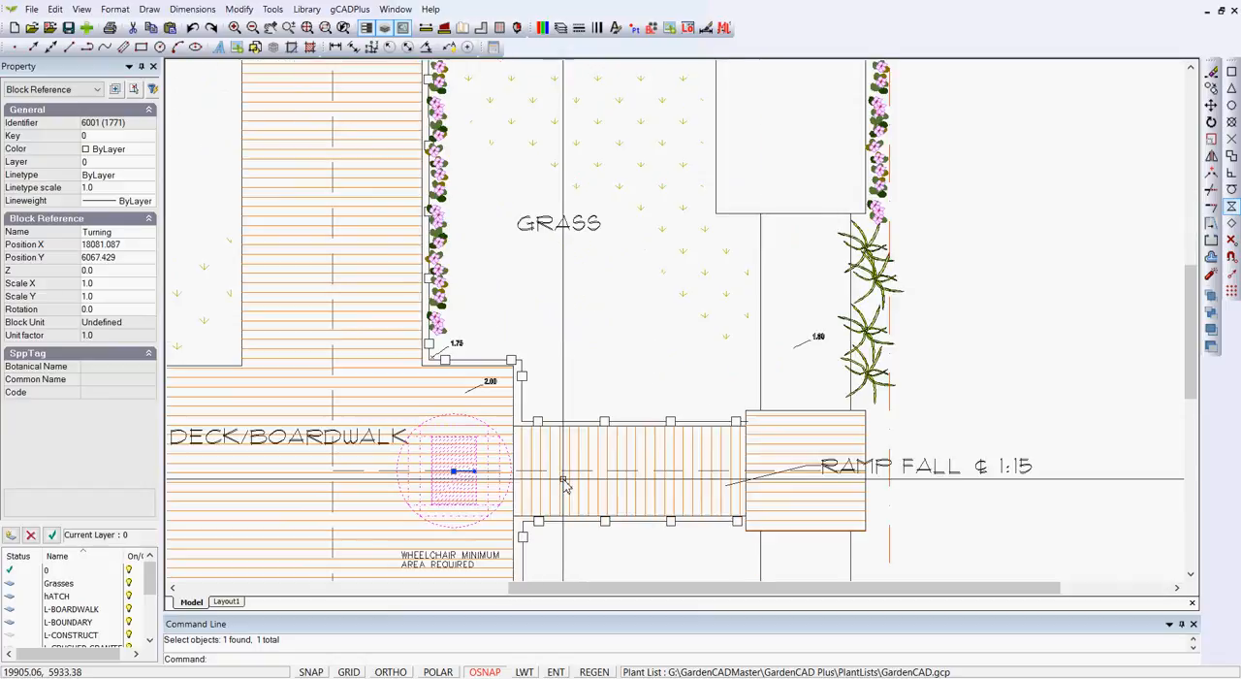
Rotate the Turning block about its centre to 270 degrees so it faces along the ramp
click(453, 472)
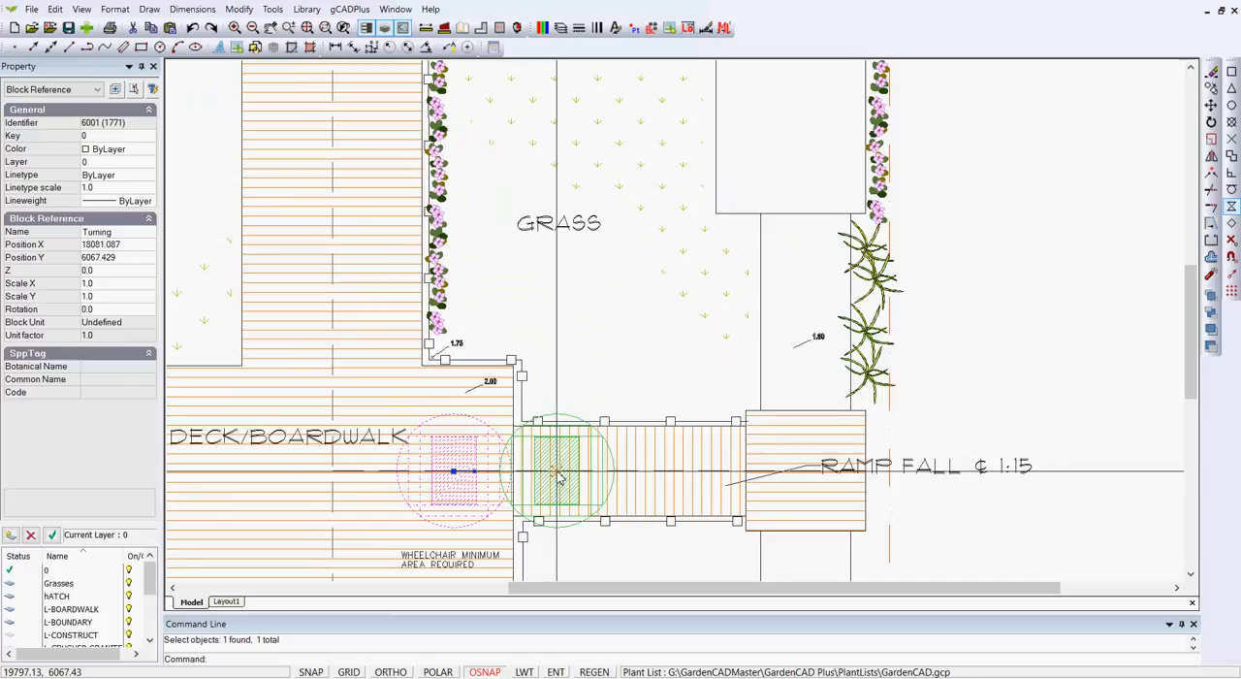
click(475, 474)
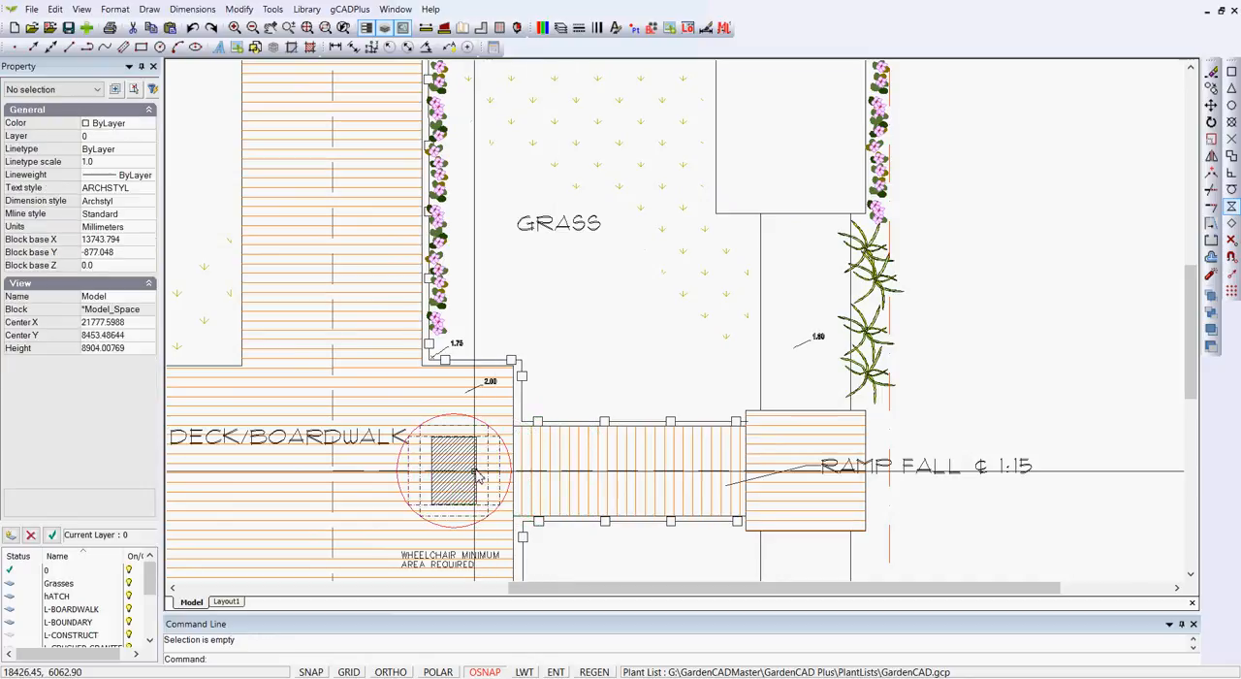
click(477, 418)
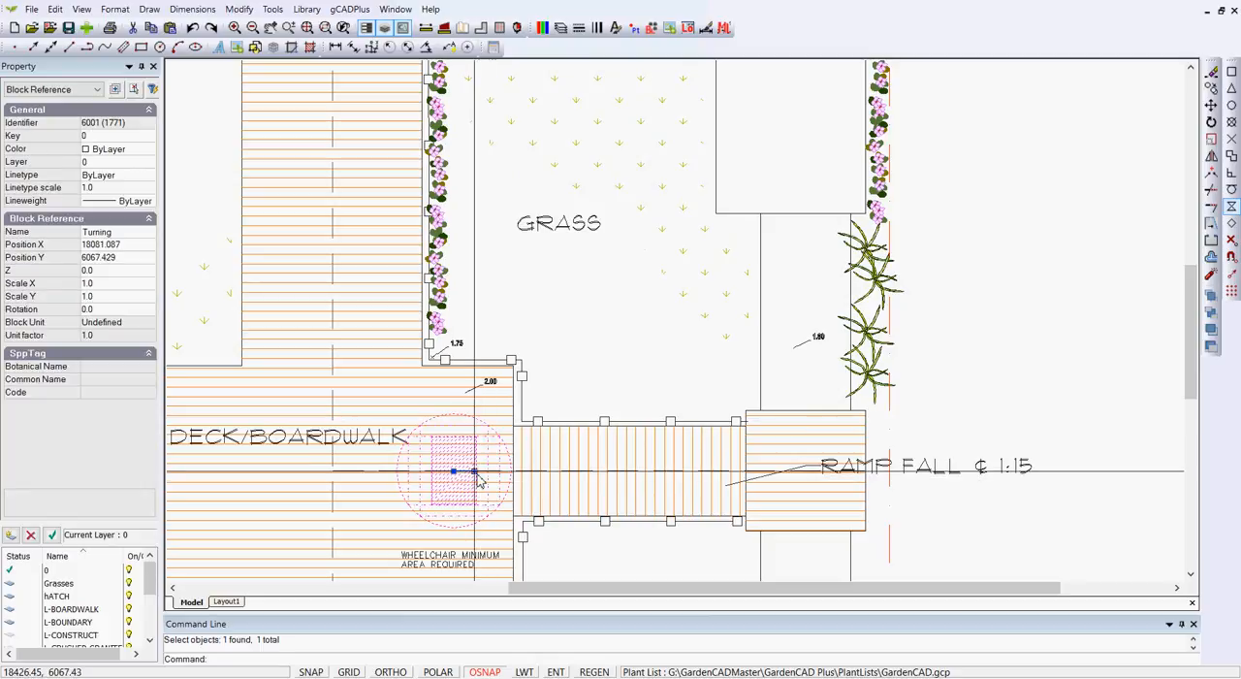
click(475, 472)
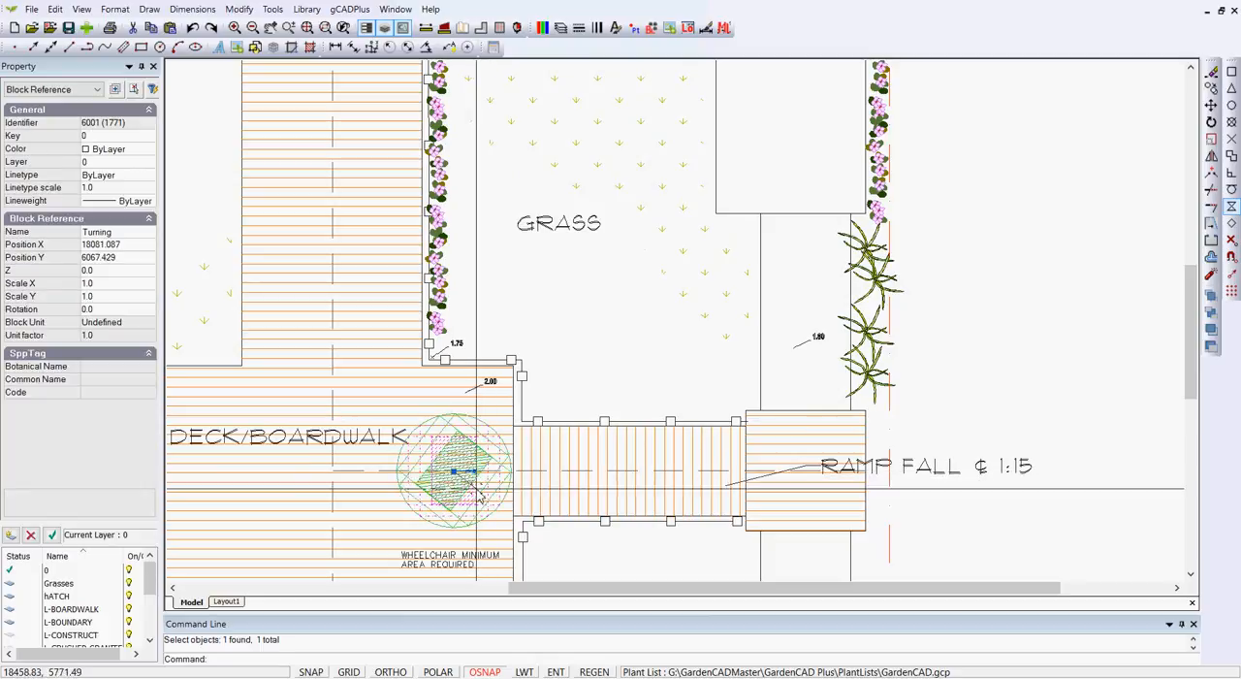
click(453, 543)
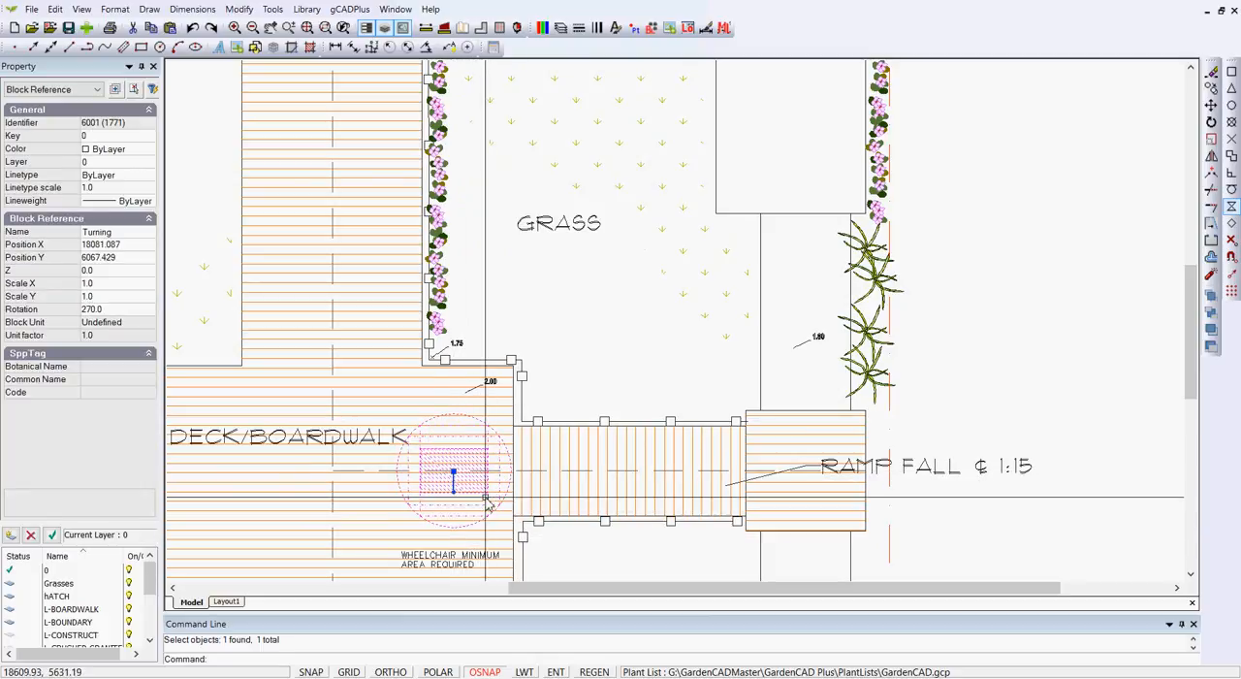
Test the rotated Turning block's fit along the ramp and on the far landing without placing it
click(453, 472)
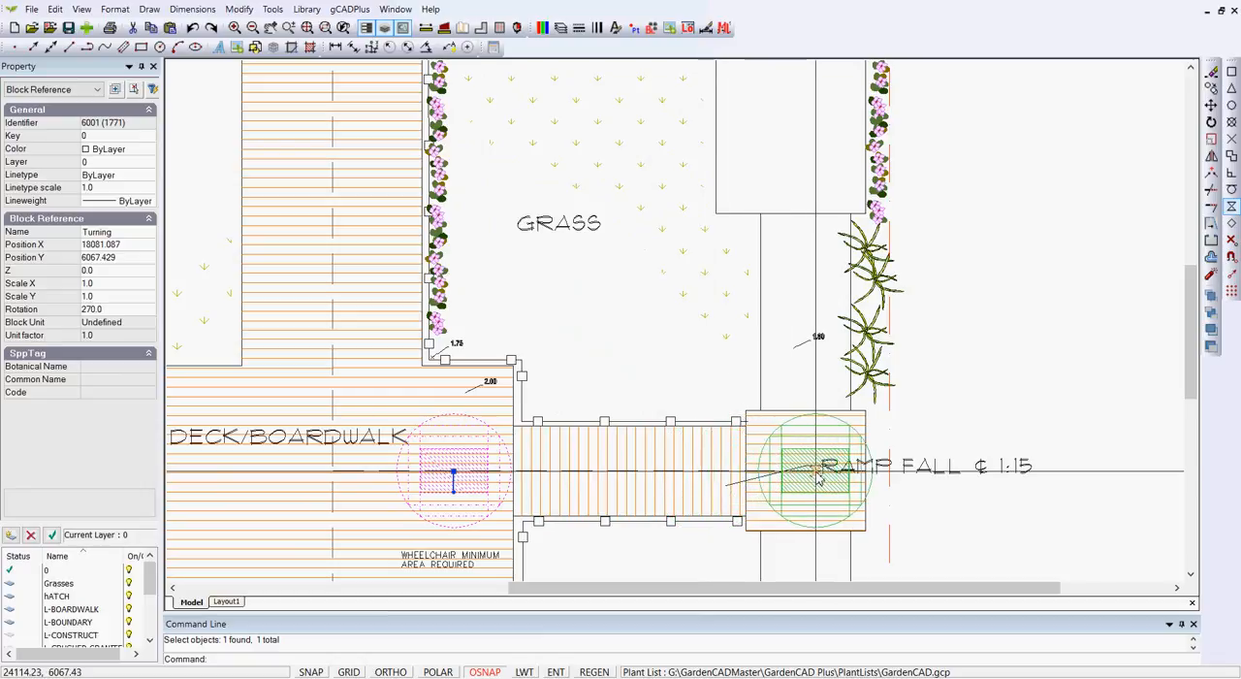
key(Escape)
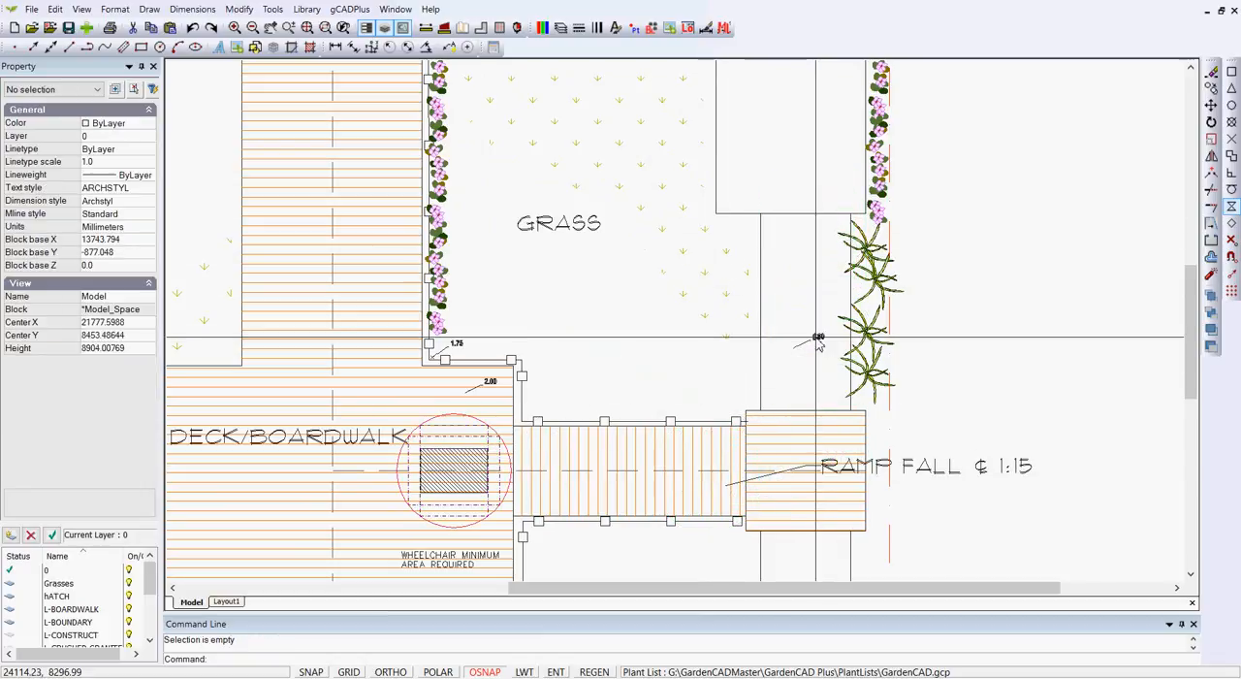
scroll(790, 338, down, 3)
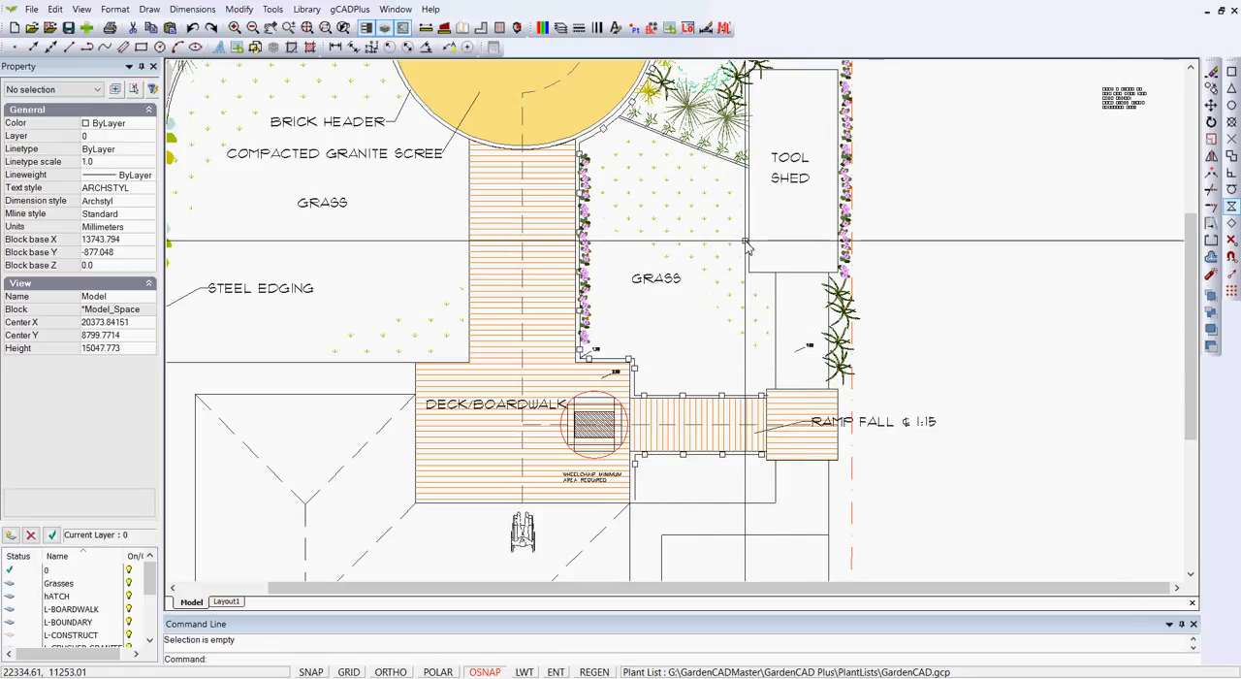
Switch to Layout1 and examine the garden plan, scale bar and logo on the A4 sheet
scroll(706, 257, down, 3)
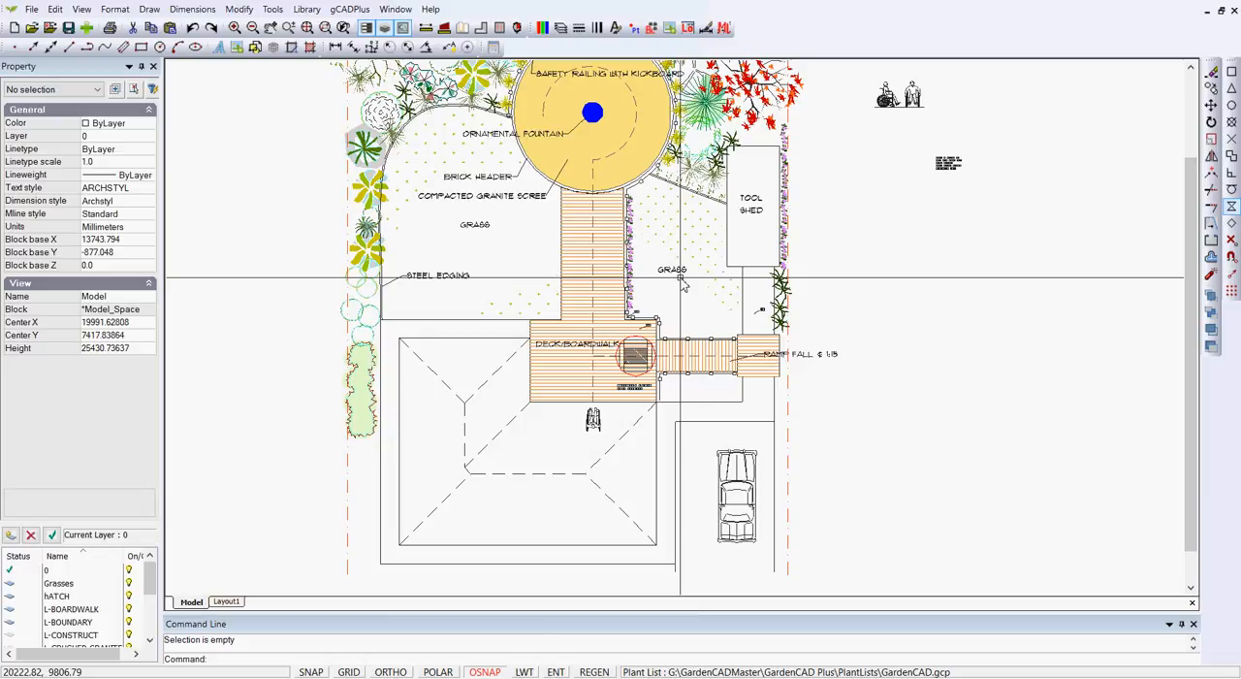
click(226, 601)
scroll(810, 556, up, 5)
scroll(556, 410, down, 4)
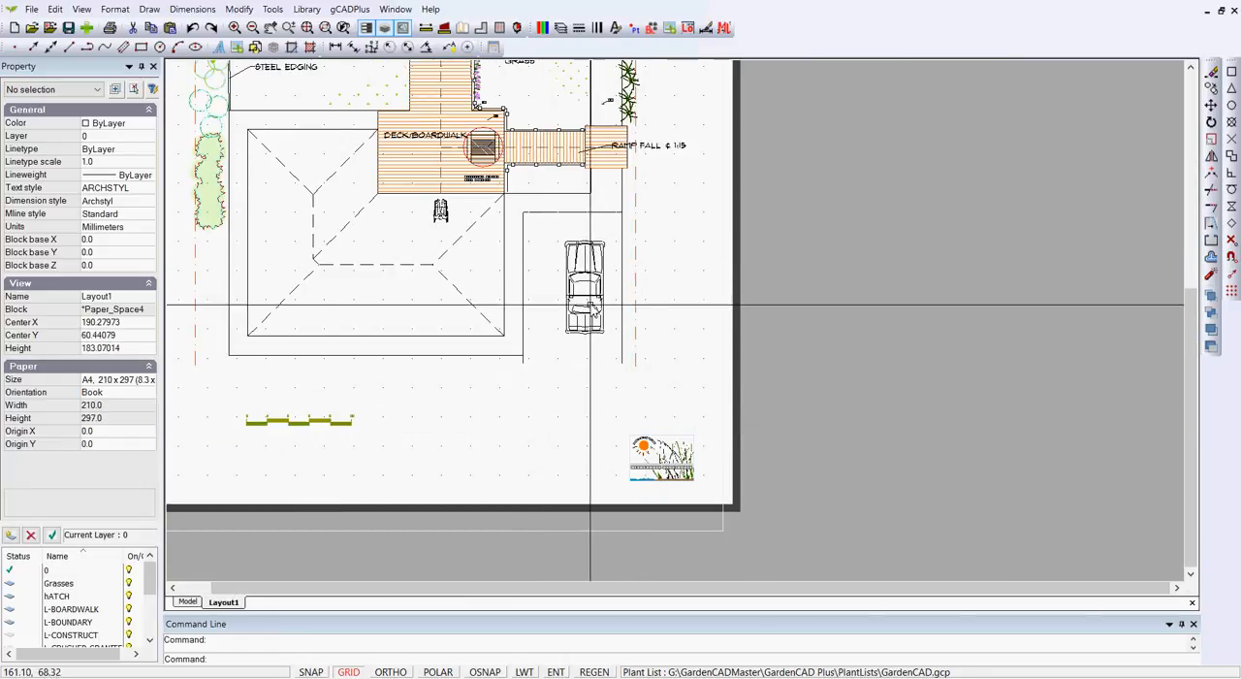
scroll(568, 299, down, 1)
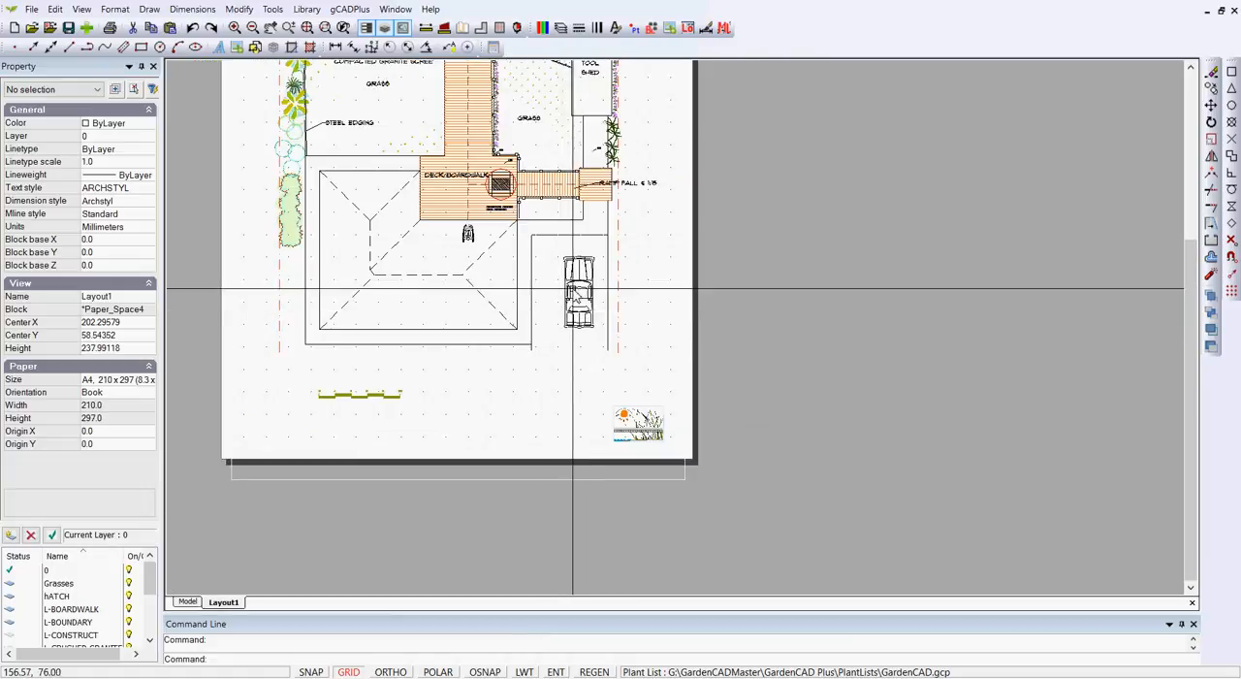
middle_drag(590, 333, 616, 391)
middle_drag(451, 248, 487, 416)
scroll(489, 318, up, 3)
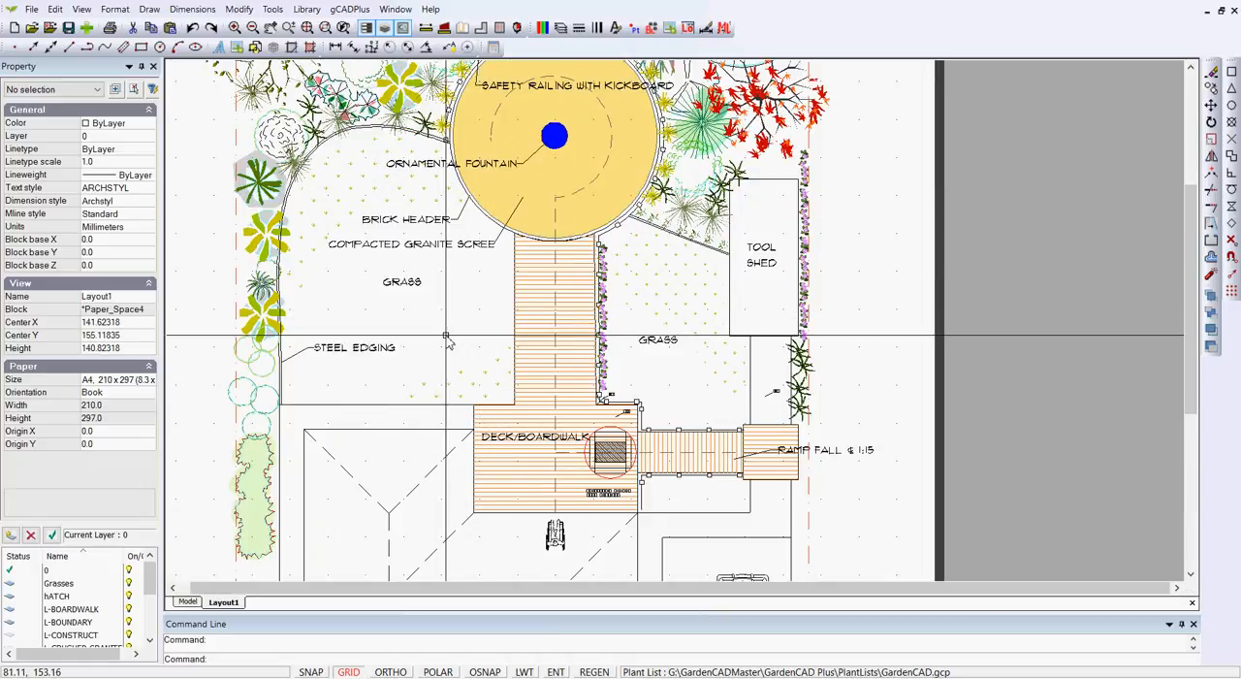
scroll(470, 345, down, 3)
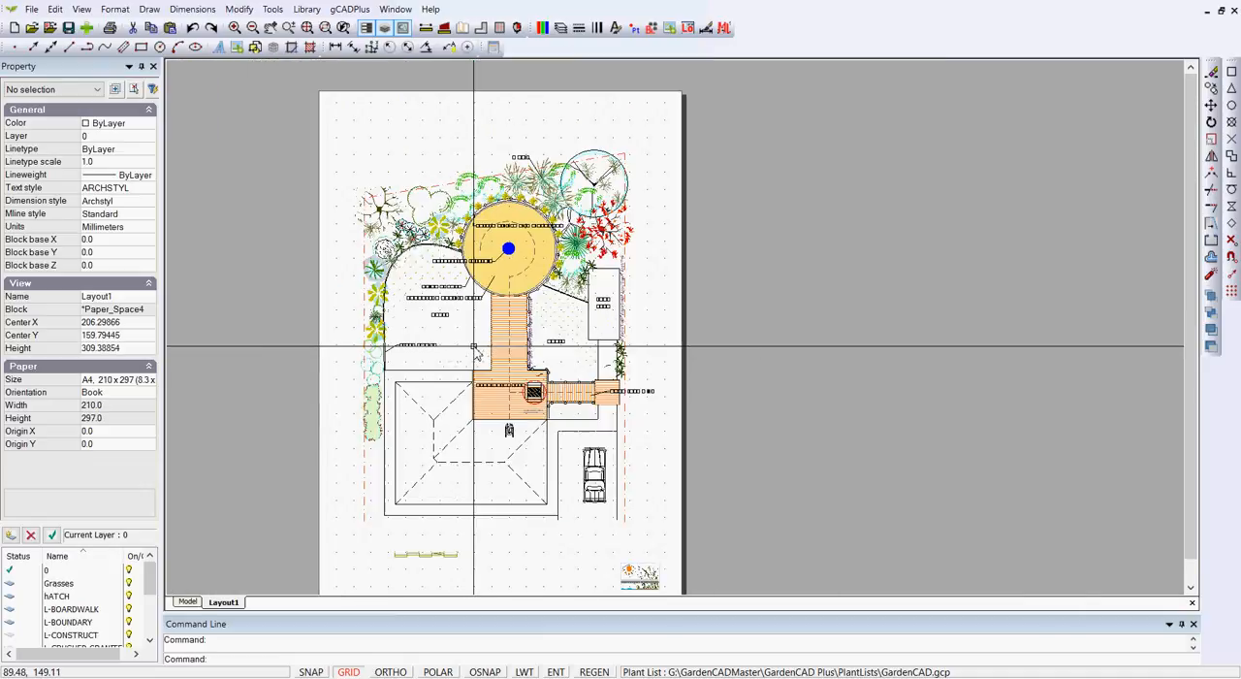